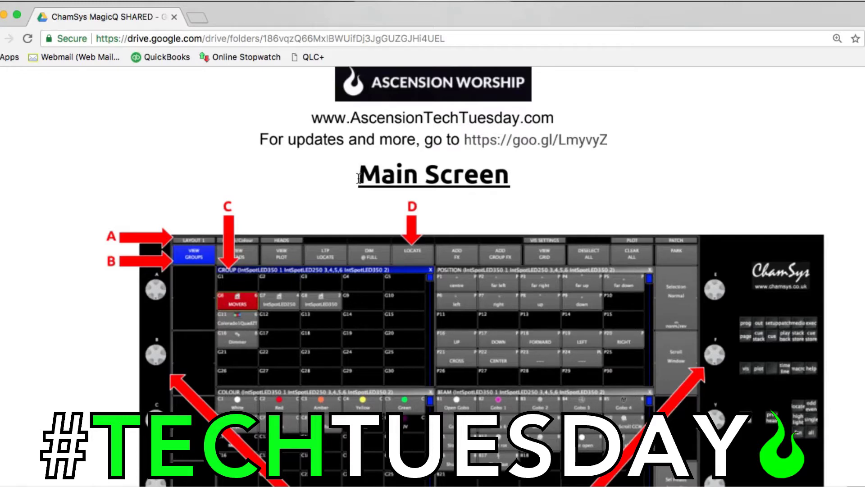
Read through the MagicQ guide's Main Screen page in Drive, then return to MagicQ PC.
mouse_move(338, 155)
scroll(320, 169, down, 1)
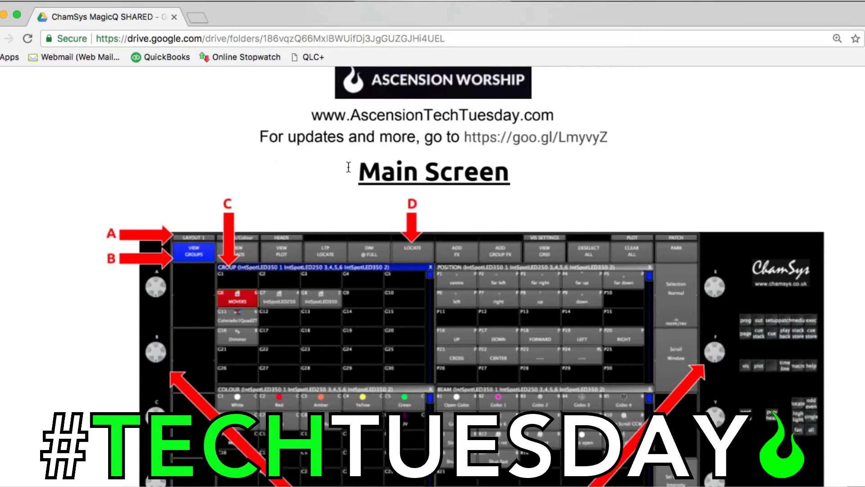
key(super+Tab)
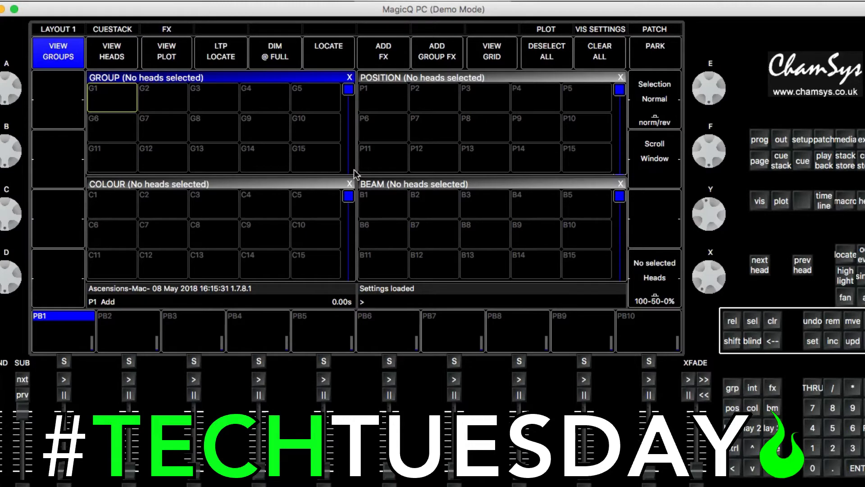
Scroll through the guide's Main Screen diagram and A–D notes in Drive, then return to MagicQ.
key(super+Tab)
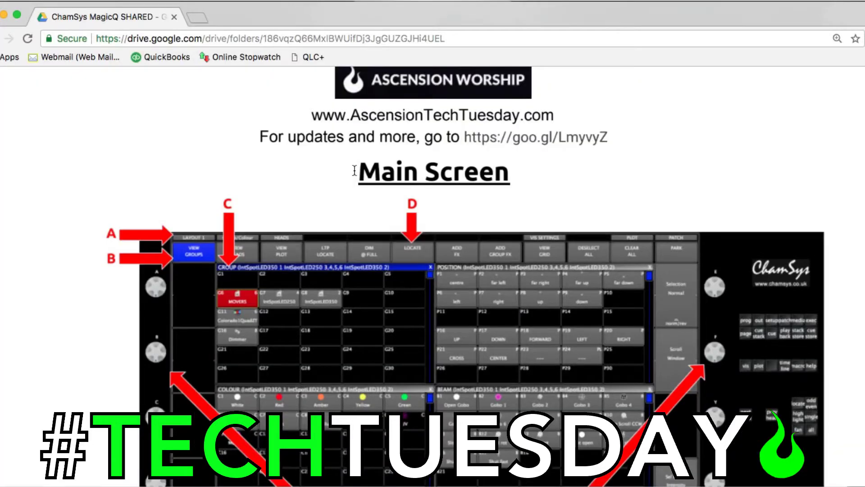
scroll(387, 201, down, 15)
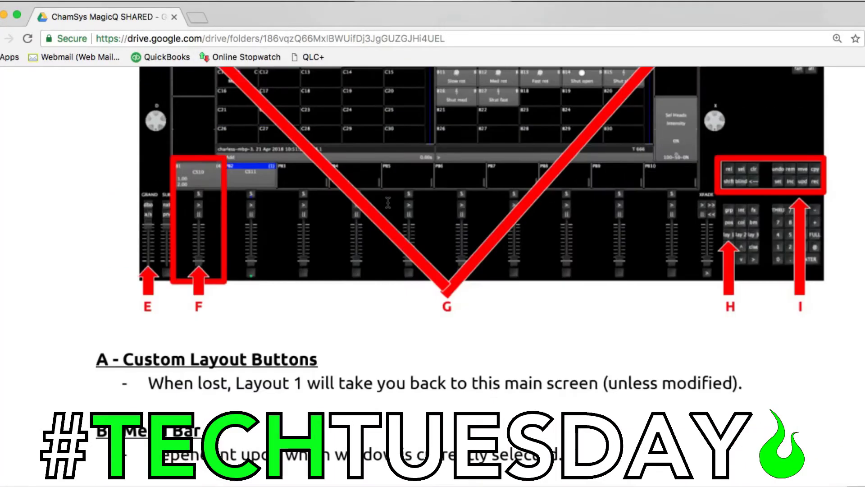
scroll(388, 202, down, 3)
scroll(388, 202, up, 8)
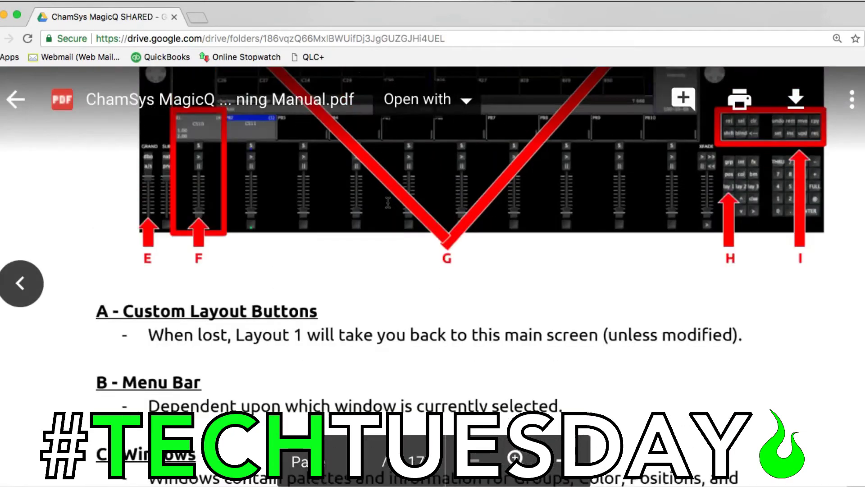
scroll(388, 204, up, 6)
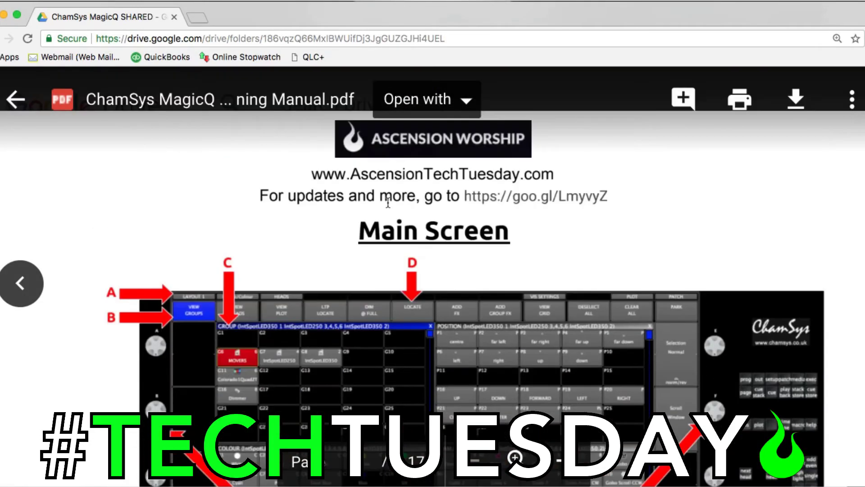
scroll(387, 203, down, 1)
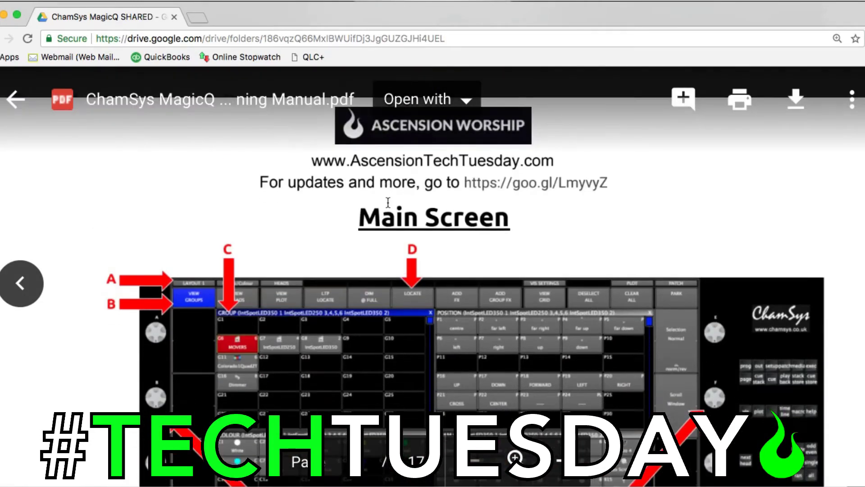
scroll(388, 202, down, 1)
scroll(387, 202, down, 3)
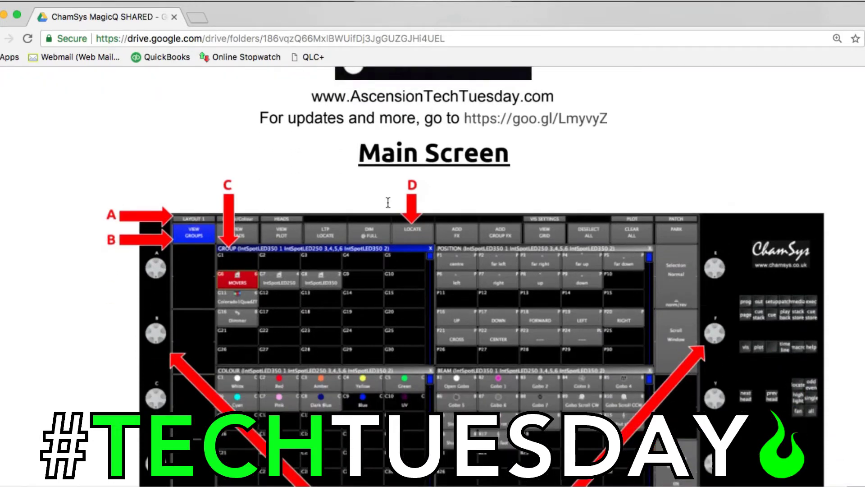
scroll(388, 202, down, 3)
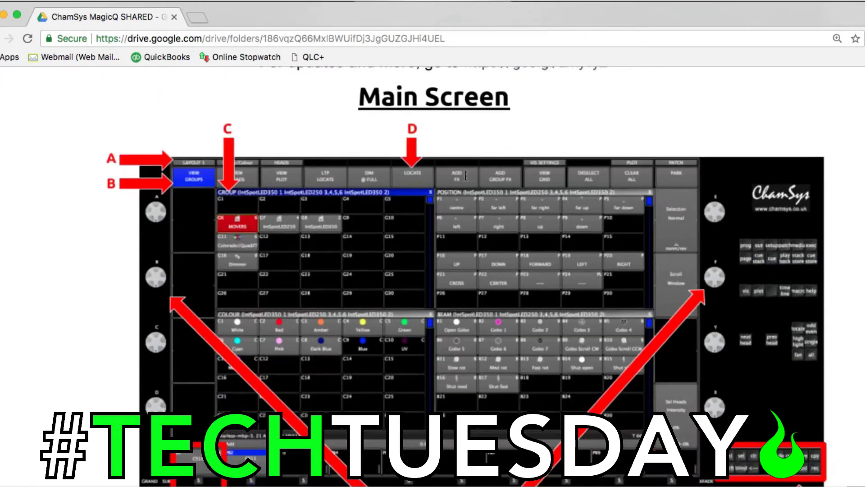
scroll(198, 311, down, 15)
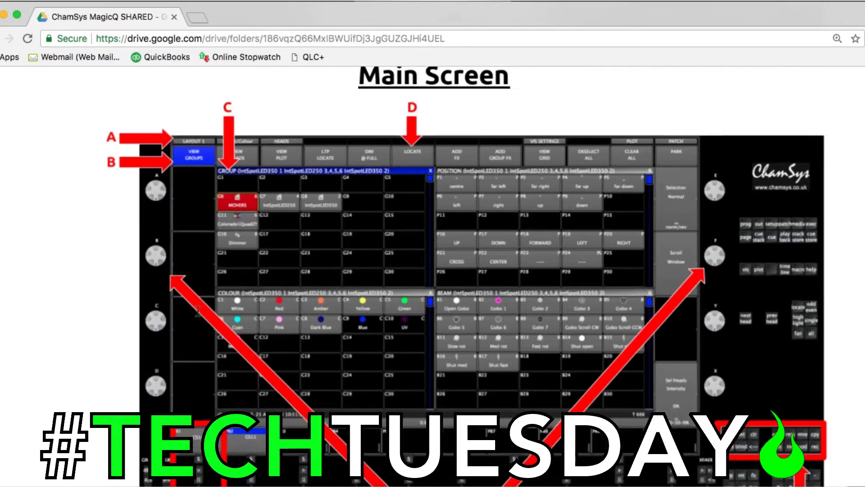
scroll(198, 311, down, 12)
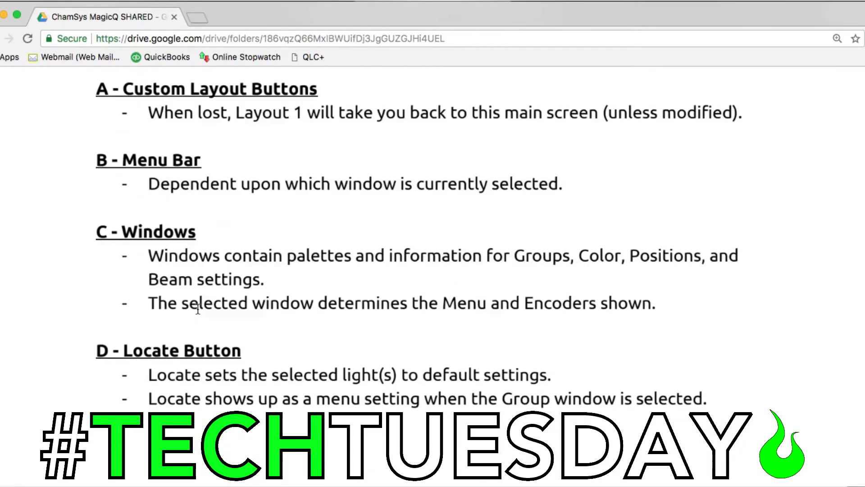
scroll(198, 309, up, 2)
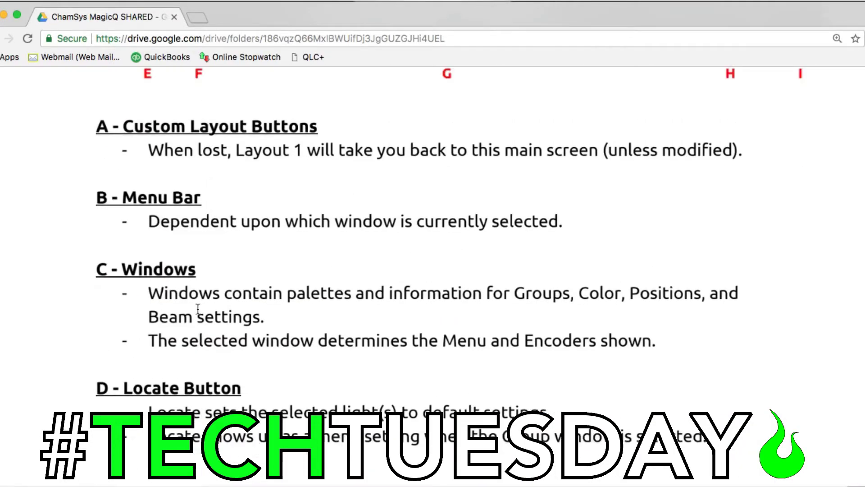
scroll(198, 309, up, 9)
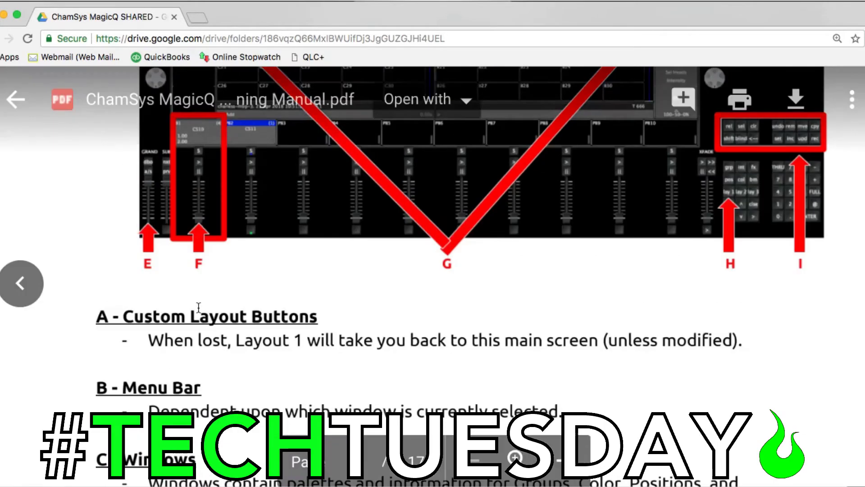
scroll(199, 307, up, 20)
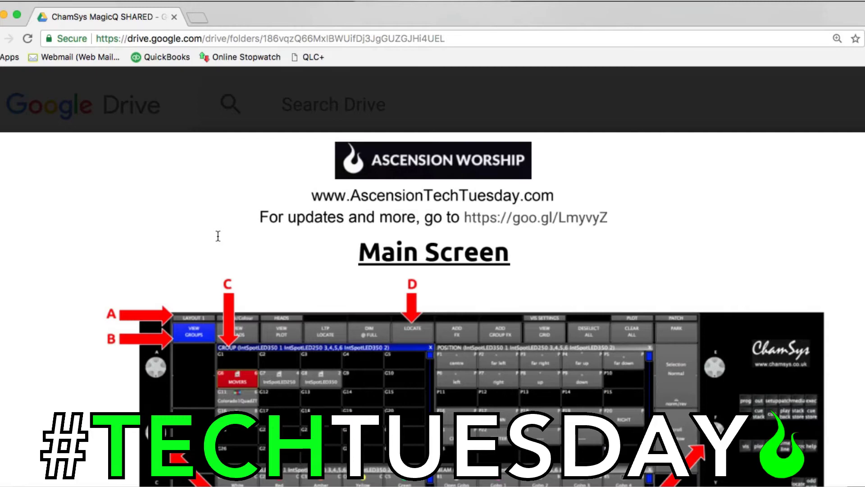
scroll(218, 235, down, 3)
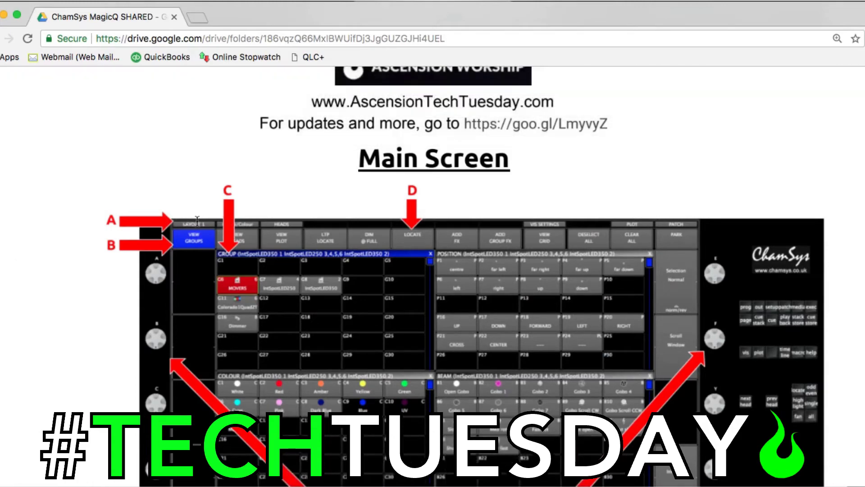
scroll(219, 235, down, 1)
key(super+Tab)
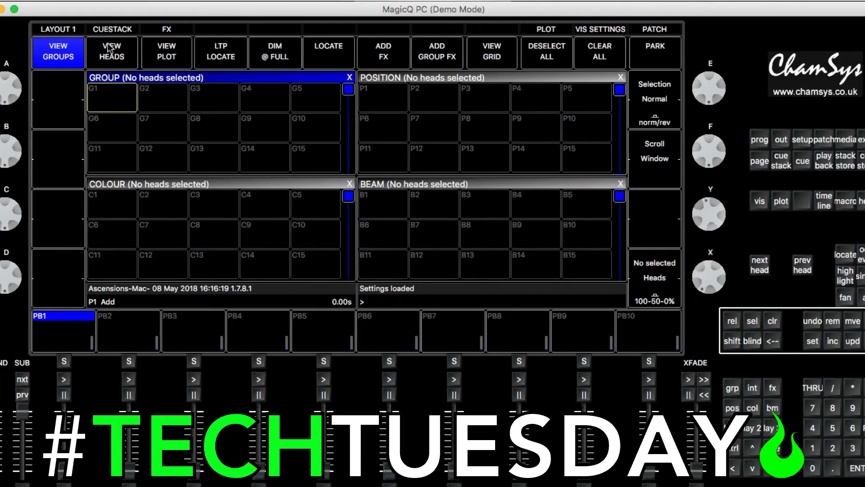
Leave the Heads, Position and Outputs views and restore LAYOUT 1 with Group/Position/Colour/Beam windows.
click(110, 50)
click(410, 77)
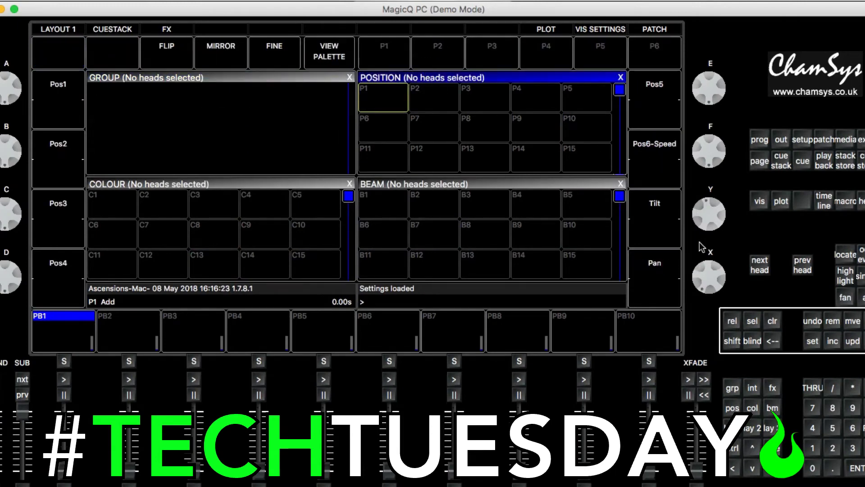
click(778, 142)
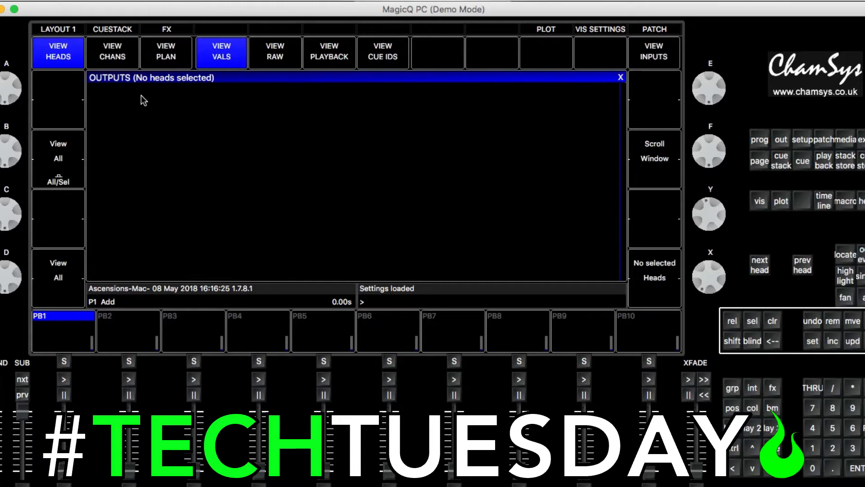
click(57, 28)
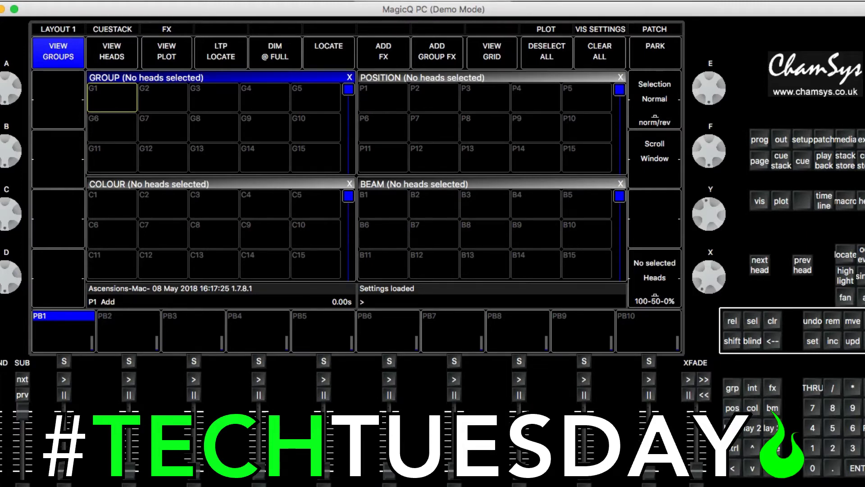
Bring up MagicQ's File menu, dismiss it, and bring it up again for the show folder.
click(72, 1)
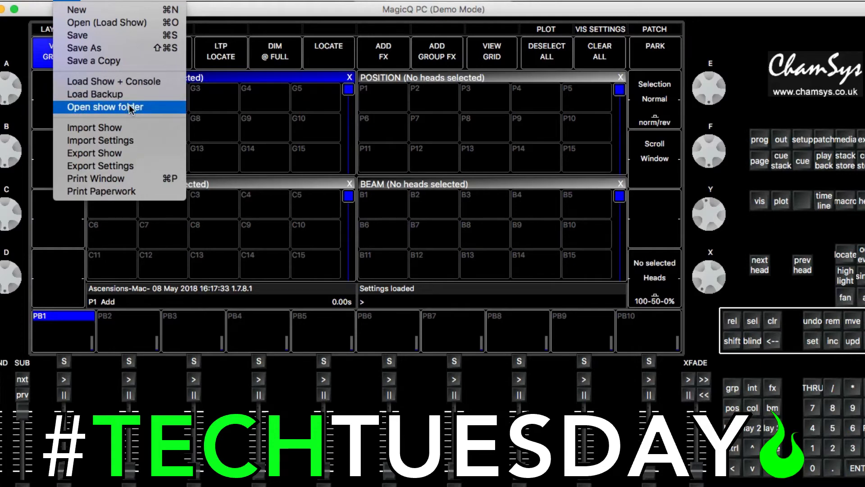
click(72, 2)
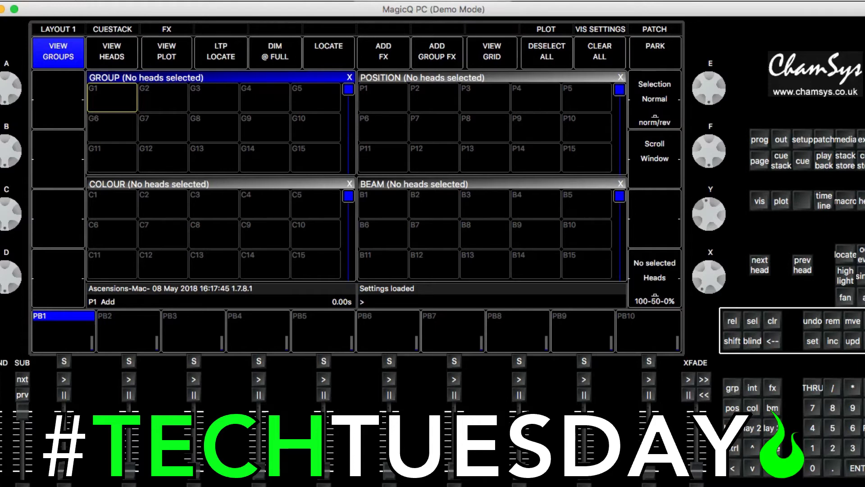
click(68, 1)
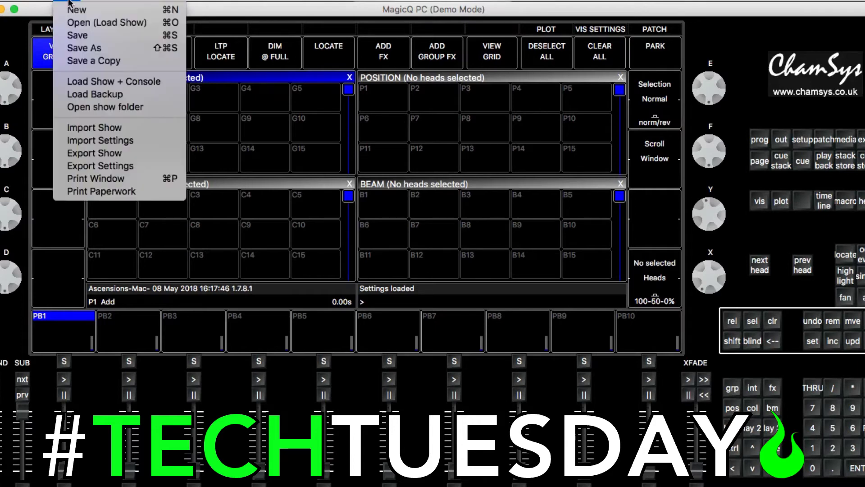
Reveal the MagicQ show folder with its ~AW STARTER files in Finder, then return to MagicQ.
click(113, 106)
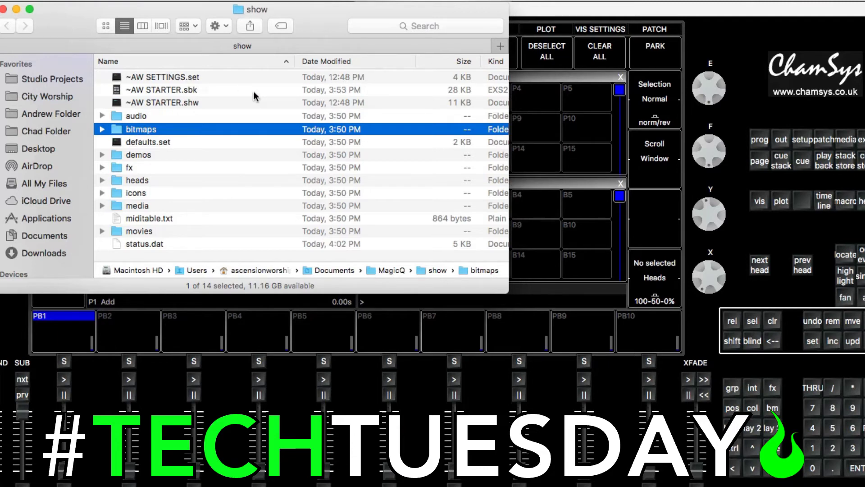
key(super+Tab)
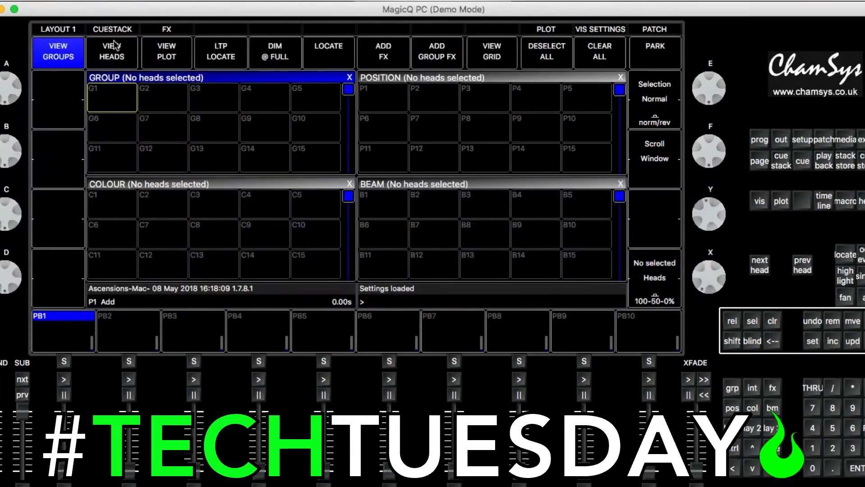
Load the ~AW STARTER.shw show through File > Load Show in the File Manager.
click(80, 1)
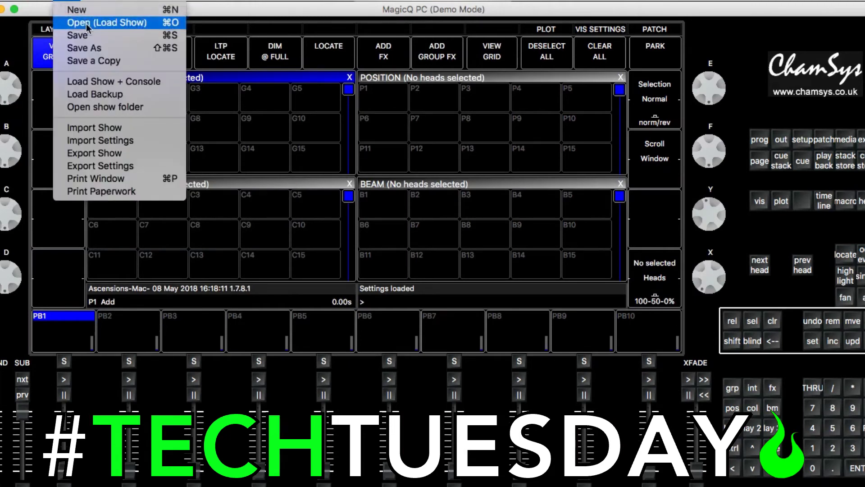
click(134, 22)
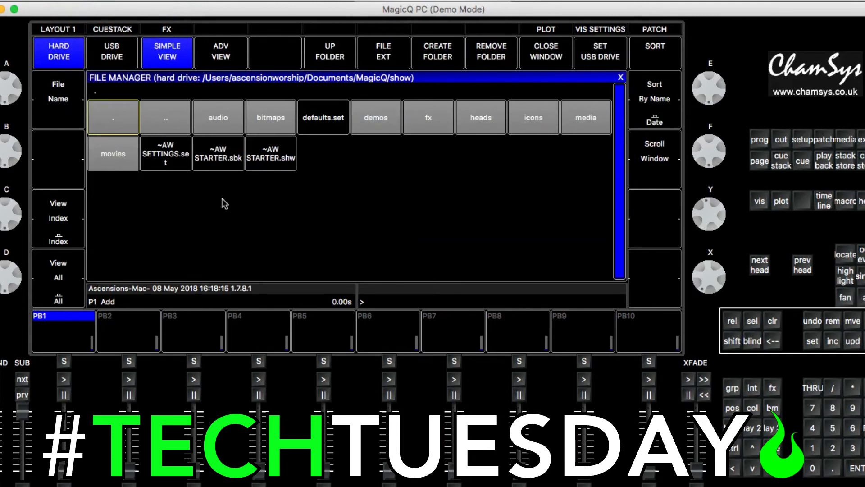
click(277, 158)
click(70, 30)
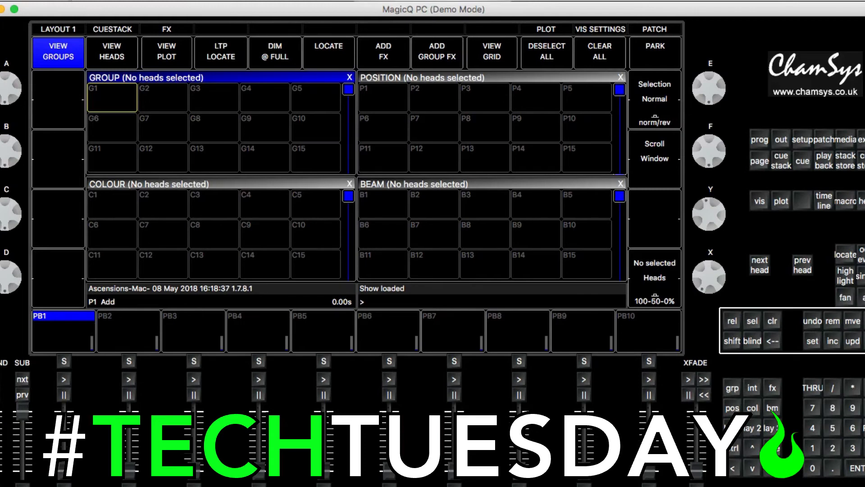
click(67, 0)
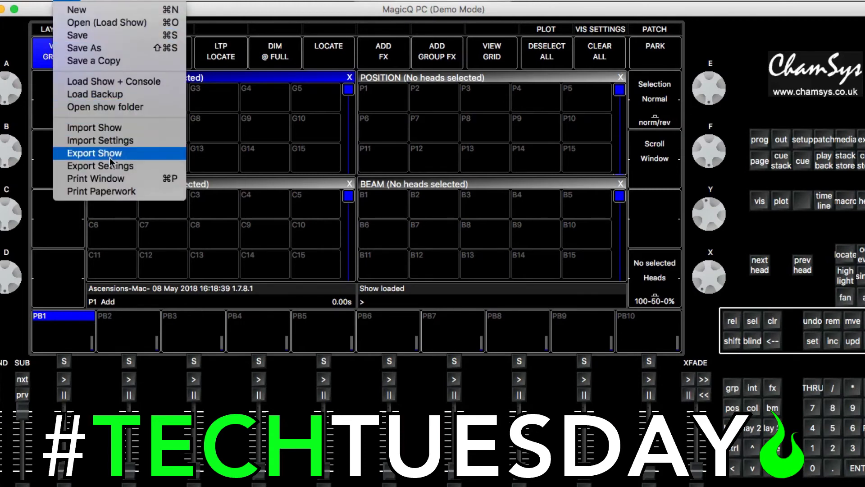
Import the ~AW SETTINGS.set settings file from File Manager, then return to the guide in Chrome.
click(108, 143)
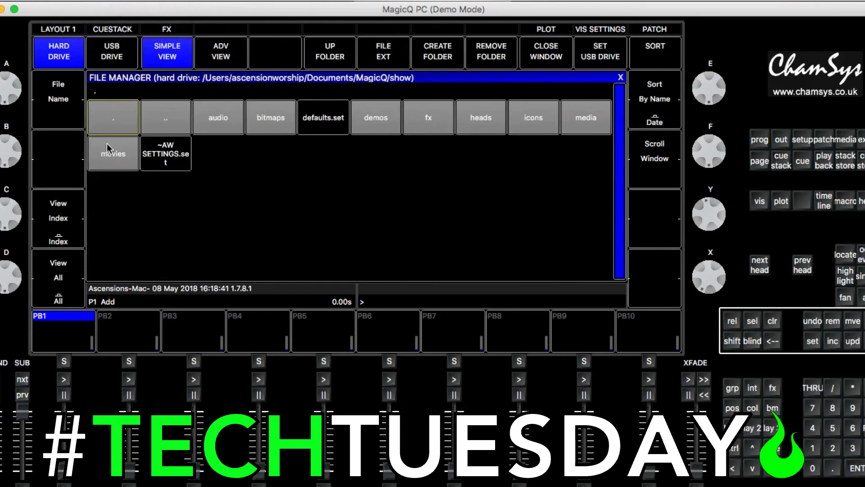
click(175, 162)
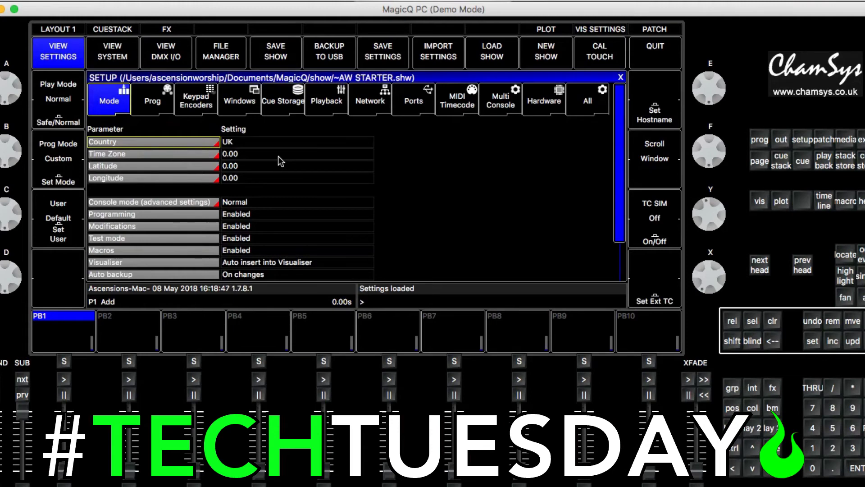
key(super+Tab)
key(super+Tab)
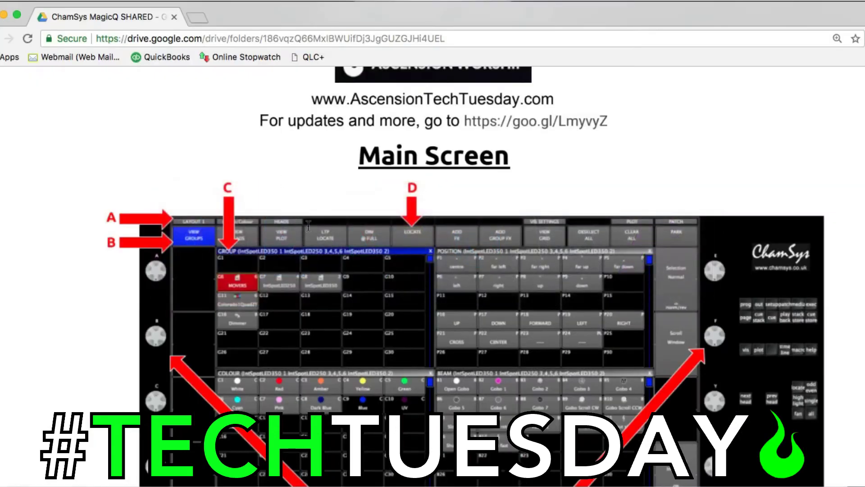
scroll(481, 360, down, 1)
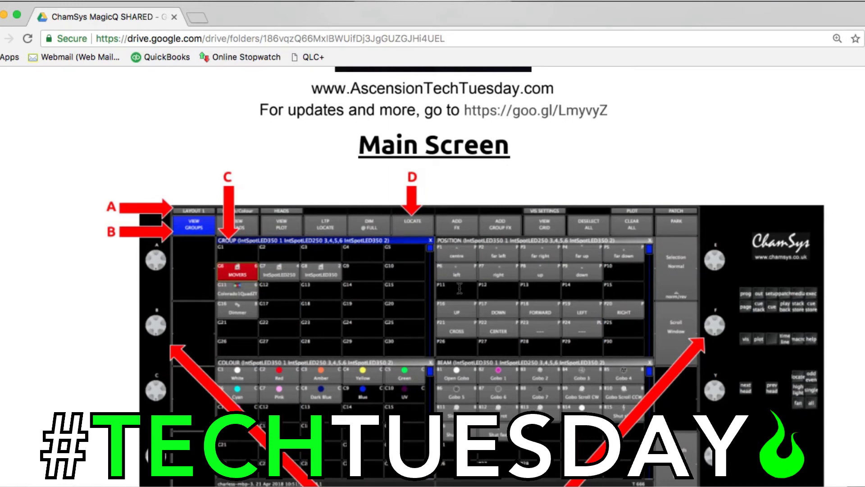
scroll(460, 288, down, 2)
scroll(459, 288, down, 1)
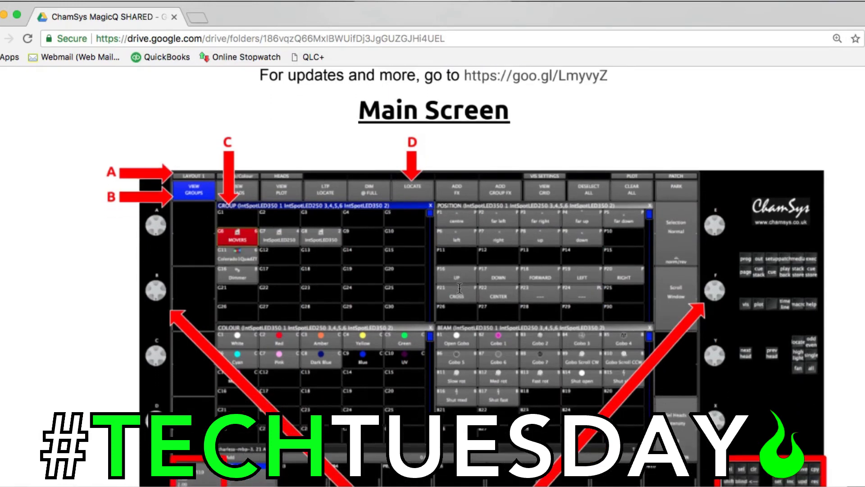
scroll(460, 288, down, 7)
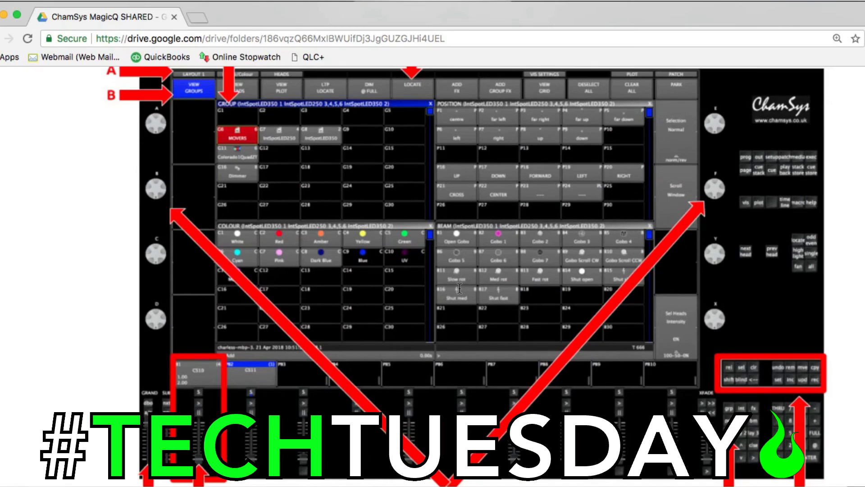
scroll(459, 288, up, 15)
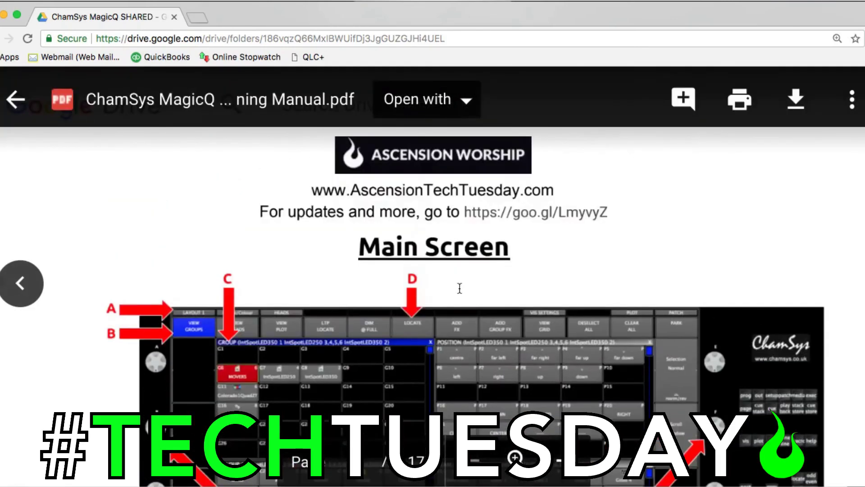